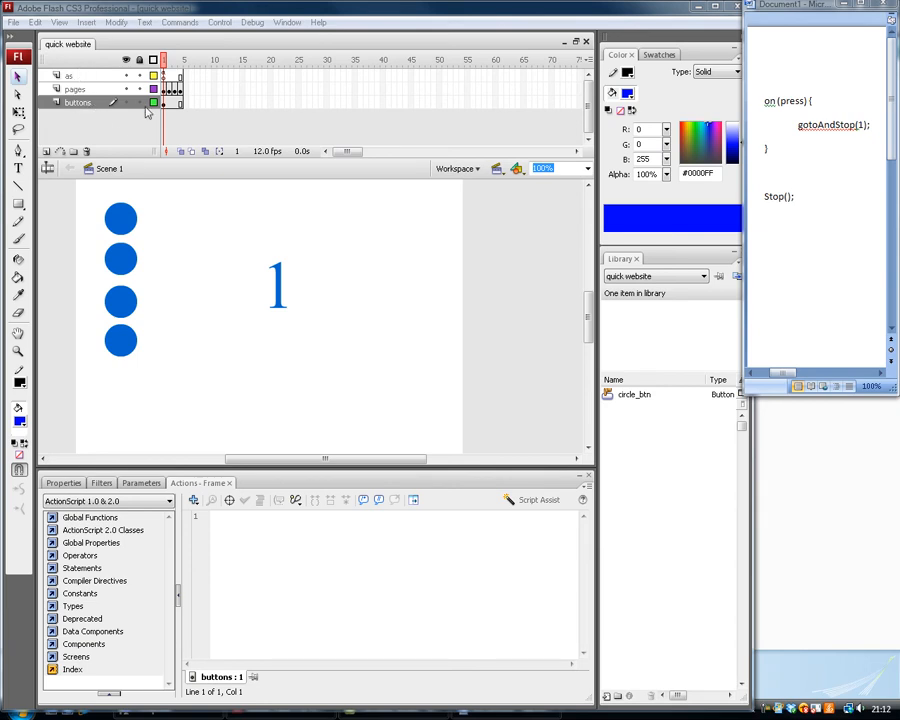
Test the quick website movie by trying all four circle buttons, and inspect the script attached to the first circle button.
click(210, 222)
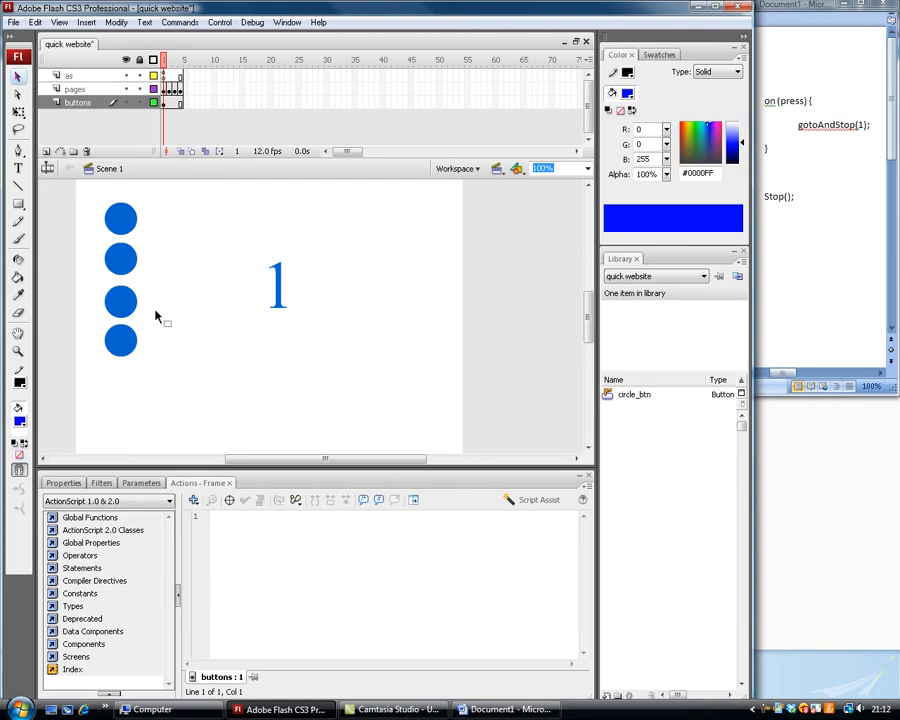
key(ctrl+Return)
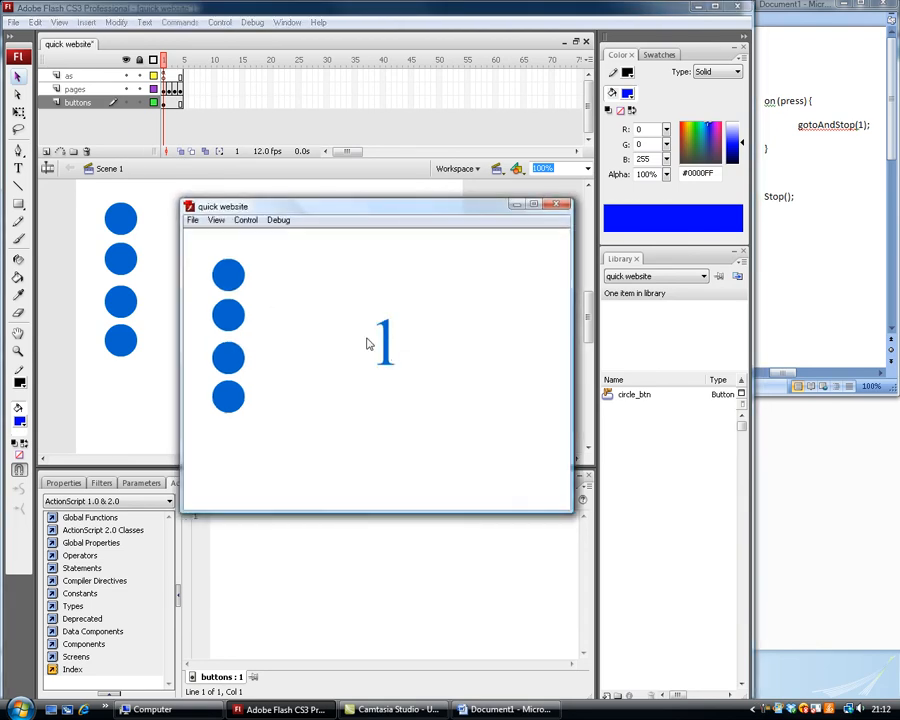
click(241, 318)
click(235, 366)
click(233, 406)
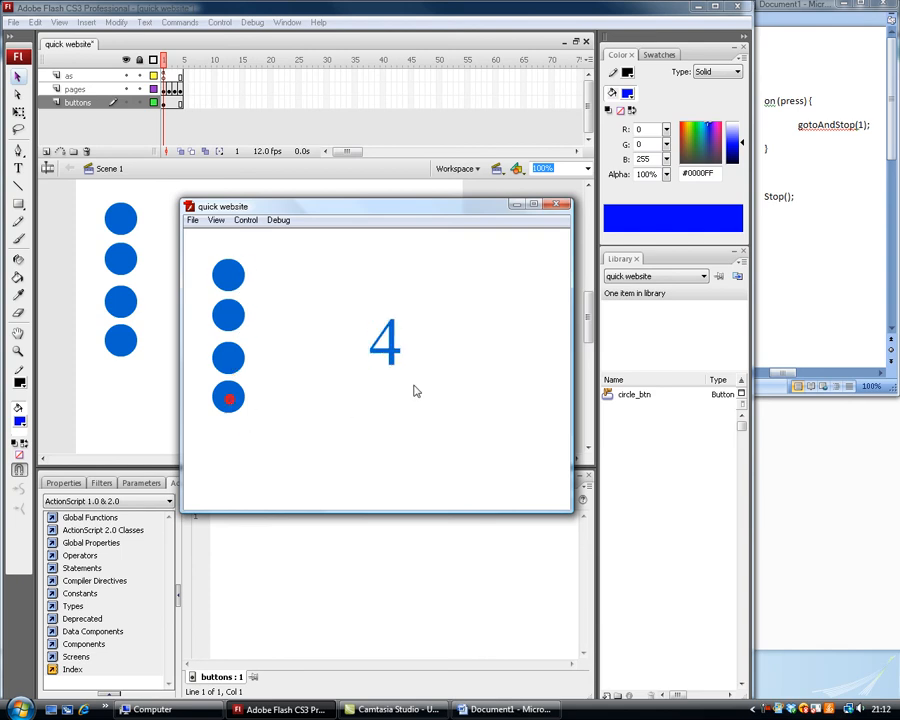
click(220, 287)
click(226, 316)
click(233, 406)
click(235, 366)
click(238, 274)
click(241, 312)
click(220, 368)
click(231, 394)
click(557, 204)
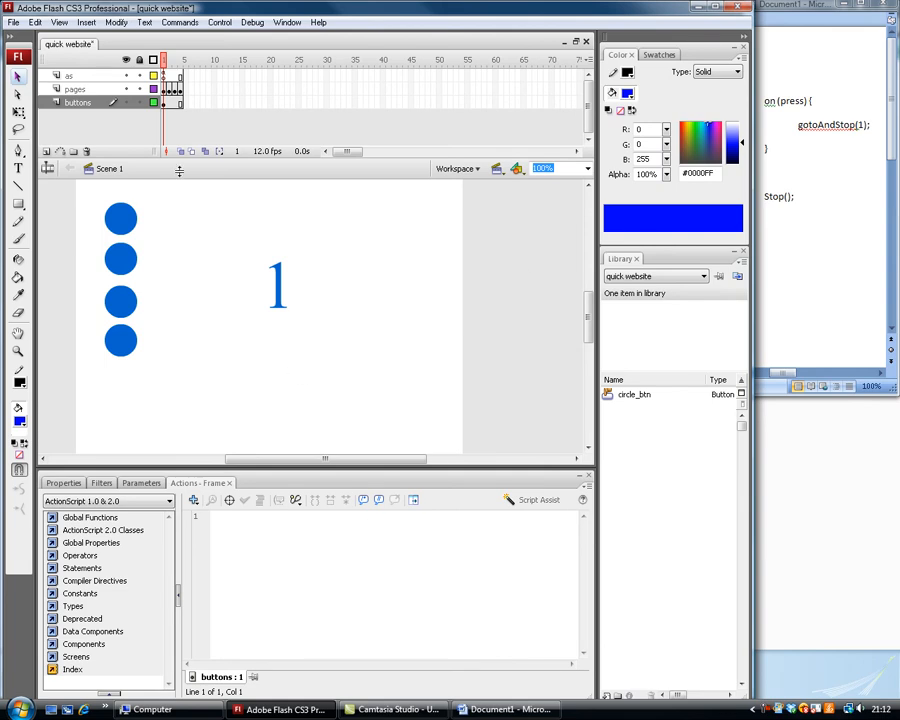
click(121, 219)
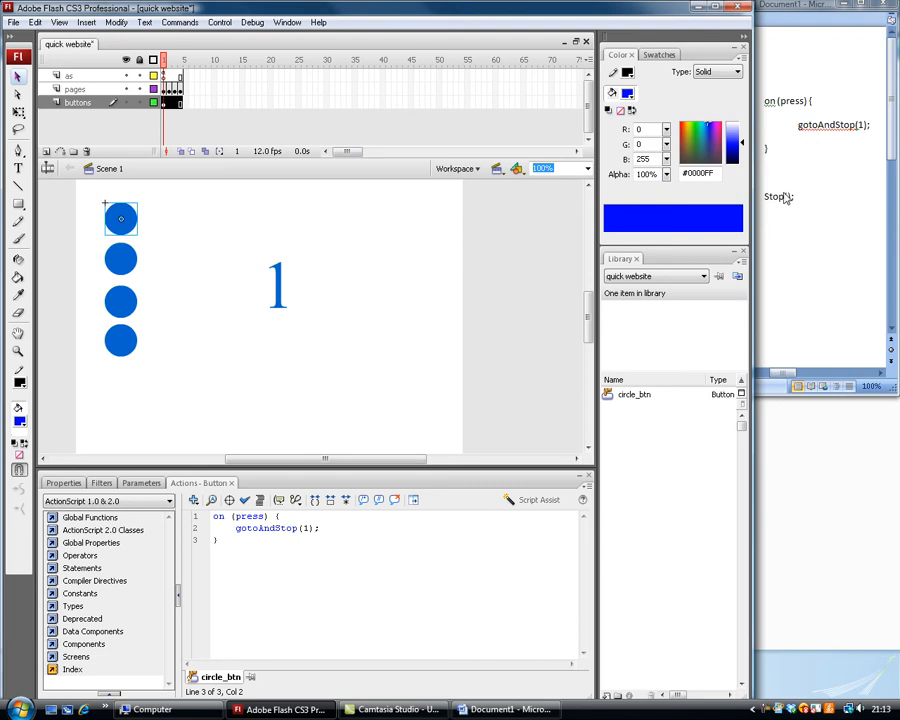
click(227, 360)
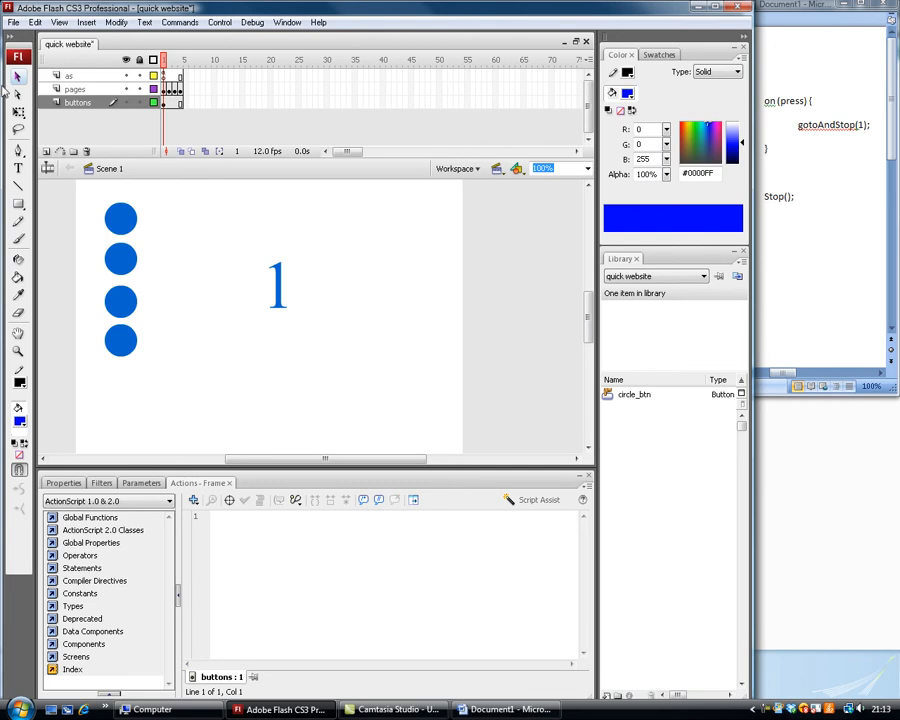
Create a new Flash File (ActionScript 2.0) document.
click(12, 23)
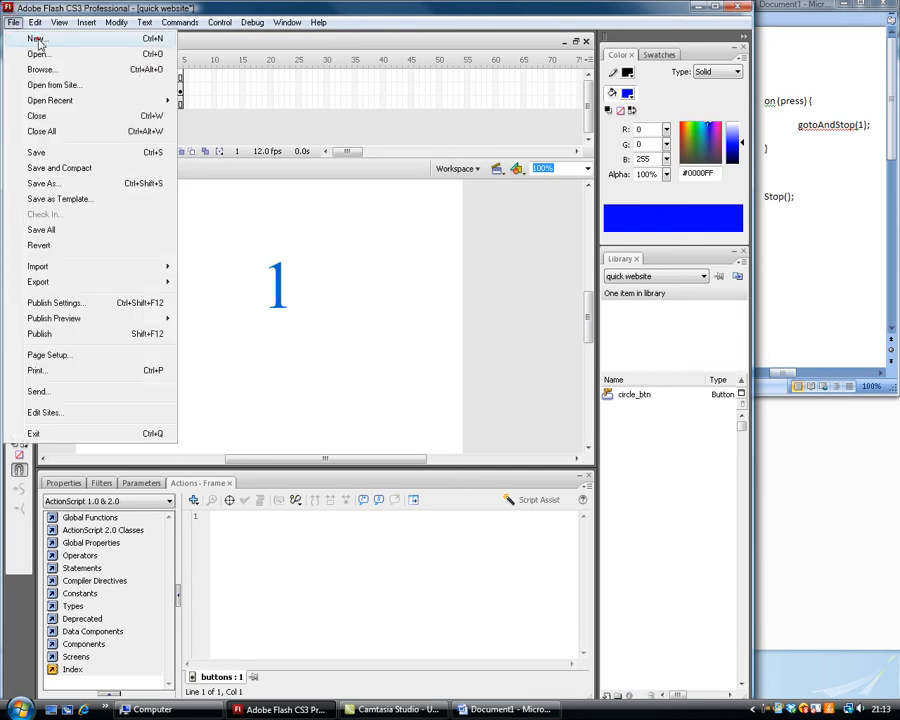
click(34, 37)
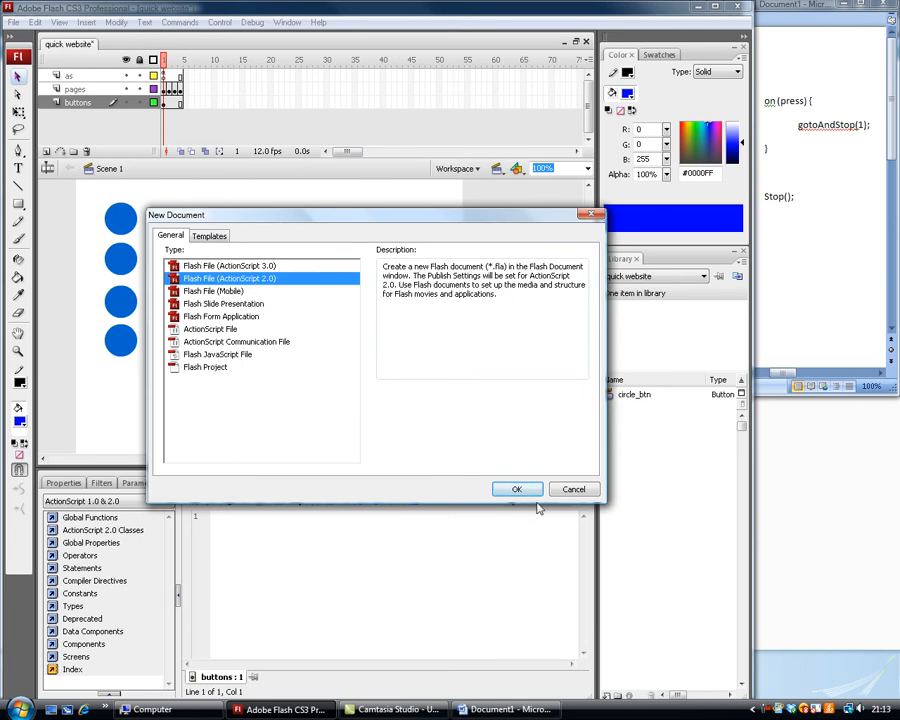
click(506, 490)
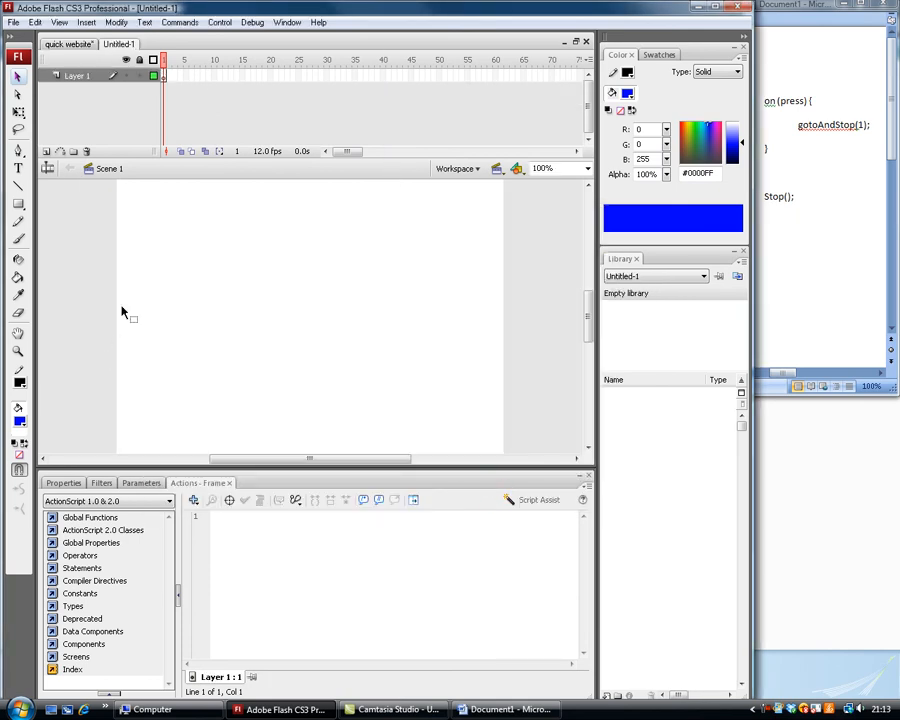
Draw a small blue oval with a black outline near the left side of the stage using the Oval tool.
click(20, 208)
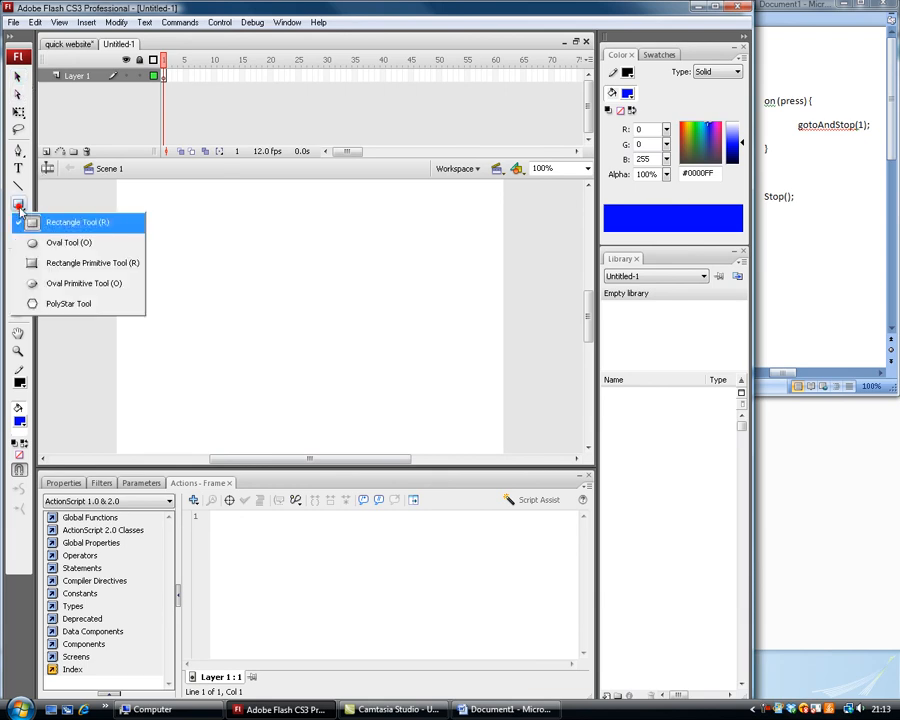
click(76, 240)
drag(172, 270, 210, 294)
Convert the whole oval, fill and outline together, into a Button symbol with the default name.
click(17, 77)
drag(150, 247, 265, 316)
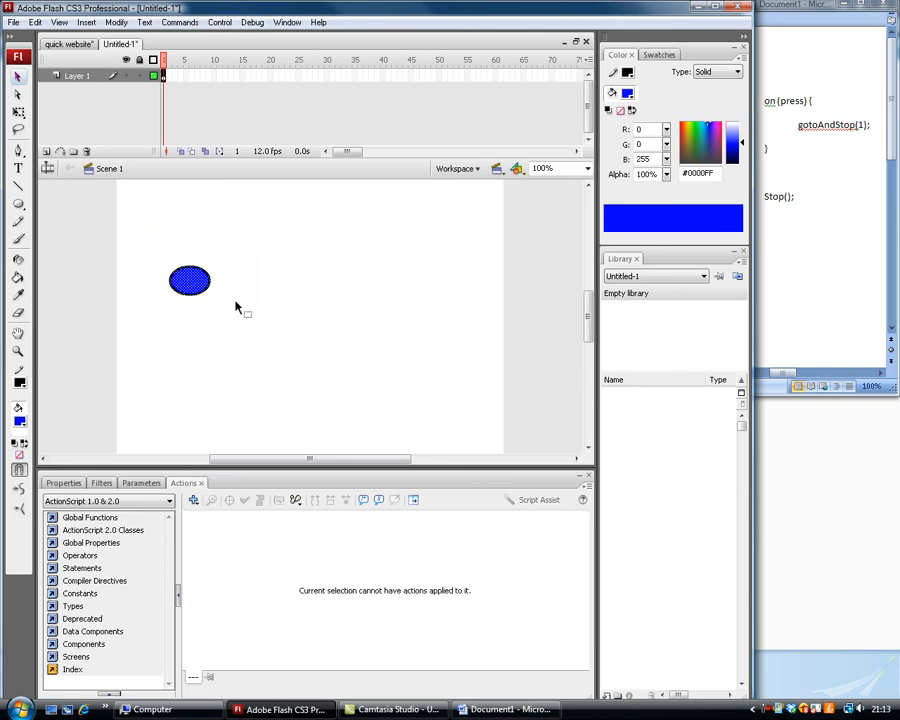
right_click(181, 281)
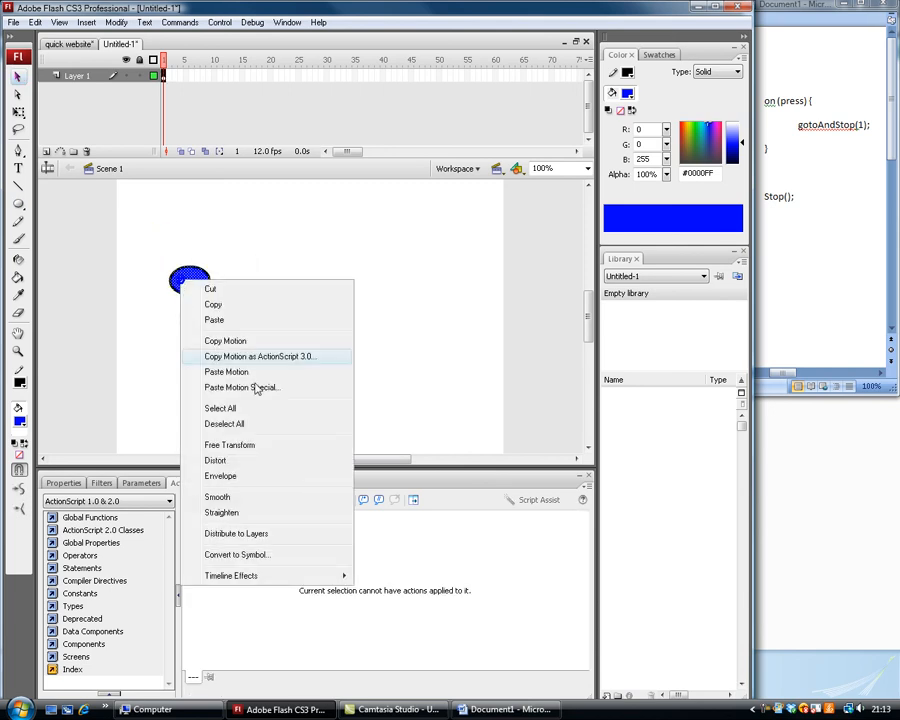
click(323, 554)
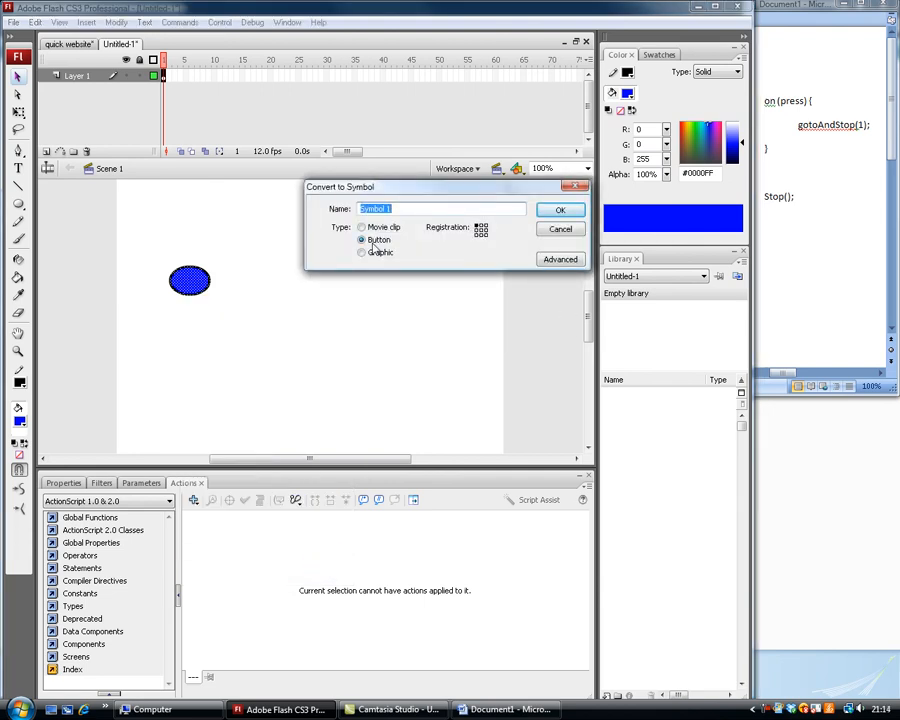
click(557, 212)
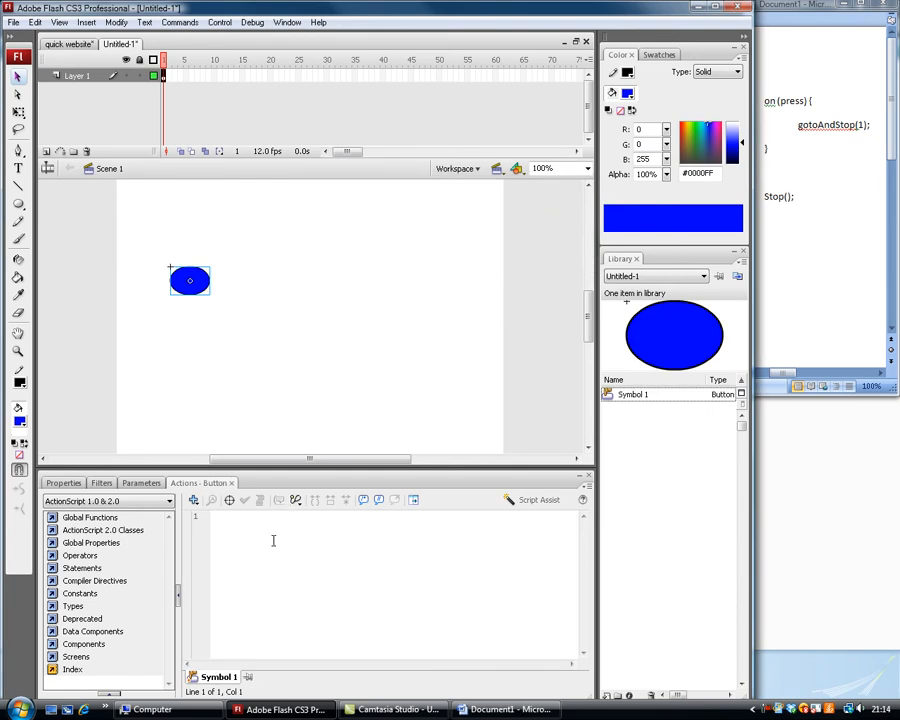
Attach the script on(press){gotoAndStop(1);} to the oval button.
click(325, 572)
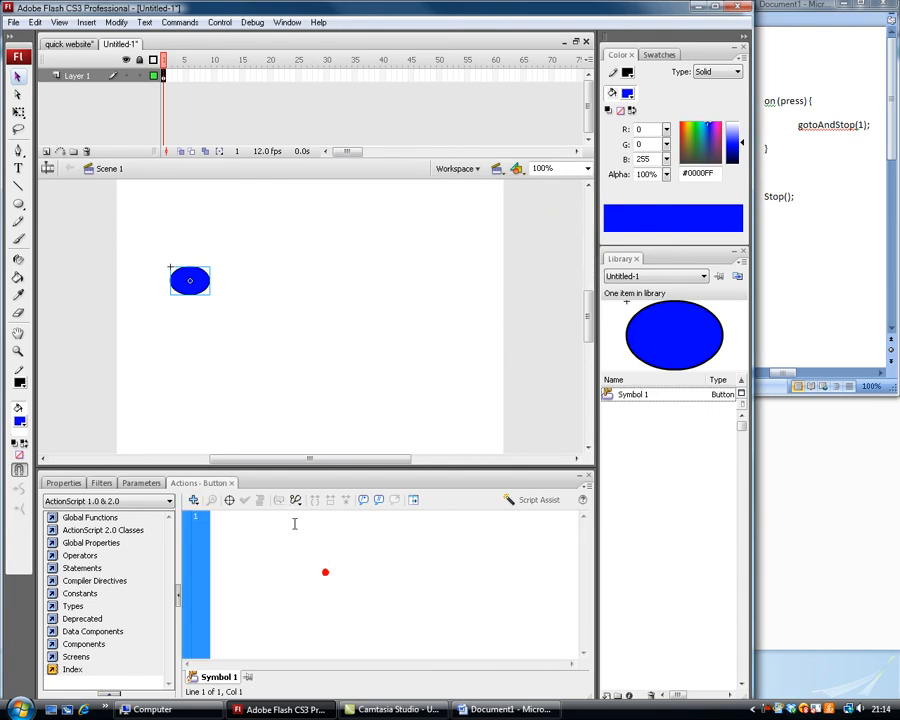
click(330, 565)
text(on(pres)
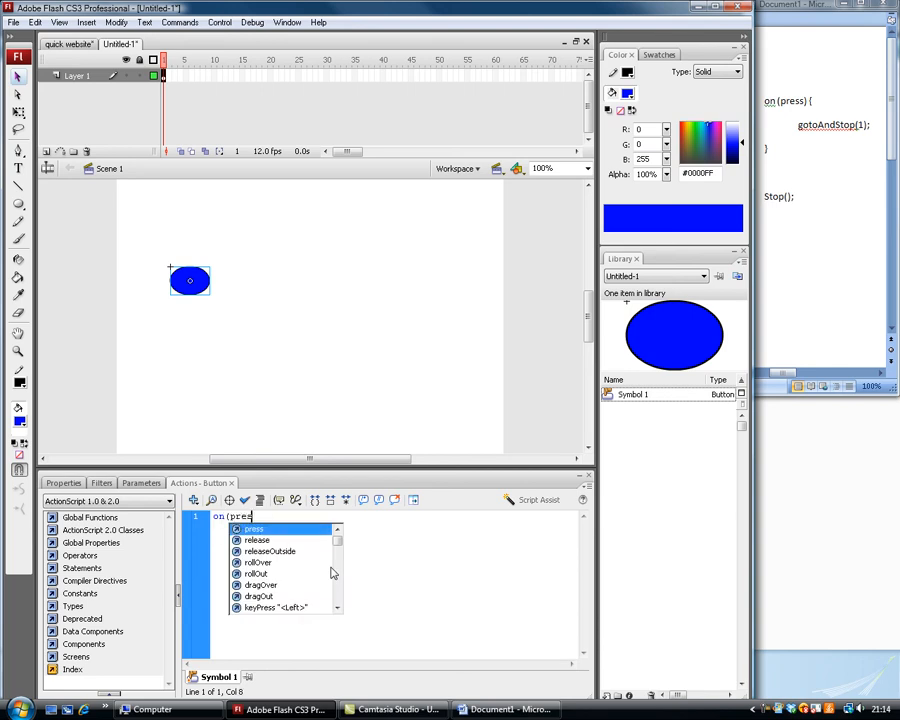
text(s))
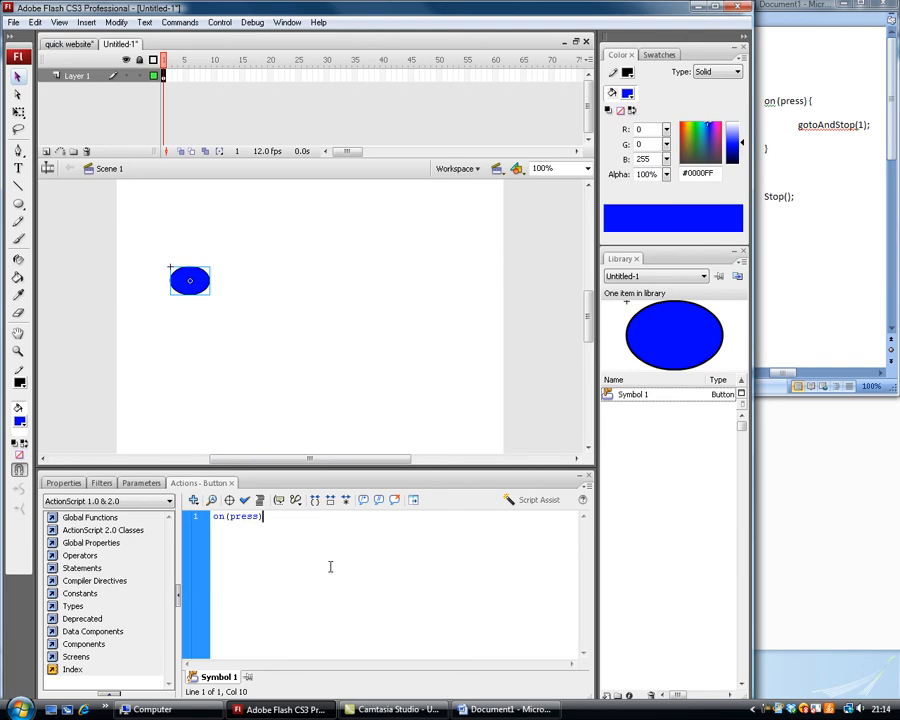
text({)
text(gotoAndStop()
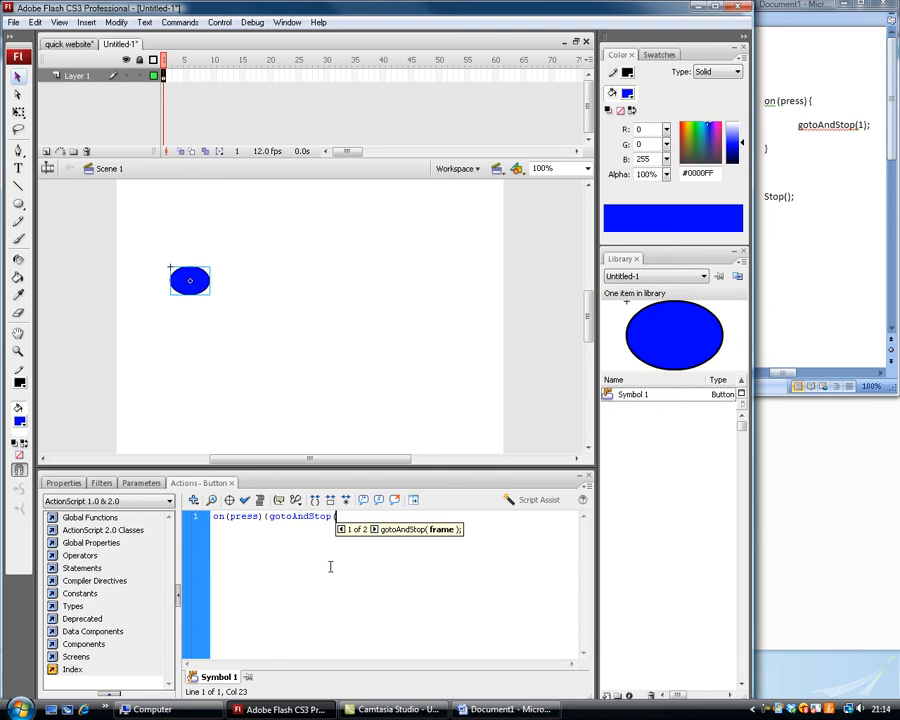
text(1)
text();)
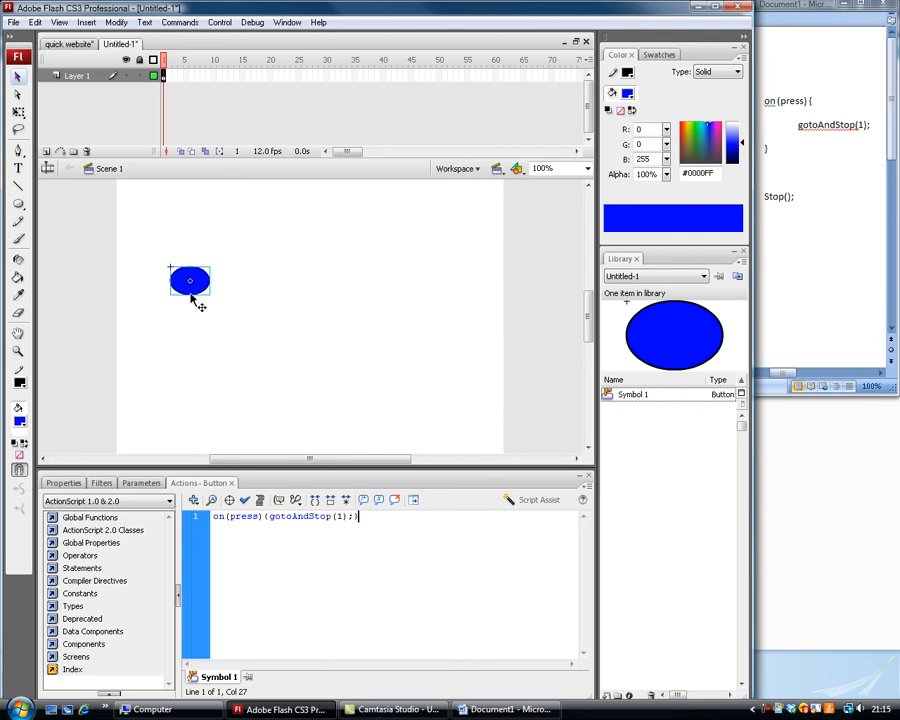
Duplicate the oval button above and below the original to form a vertical column of four buttons.
drag(191, 295, 193, 247)
click(246, 278)
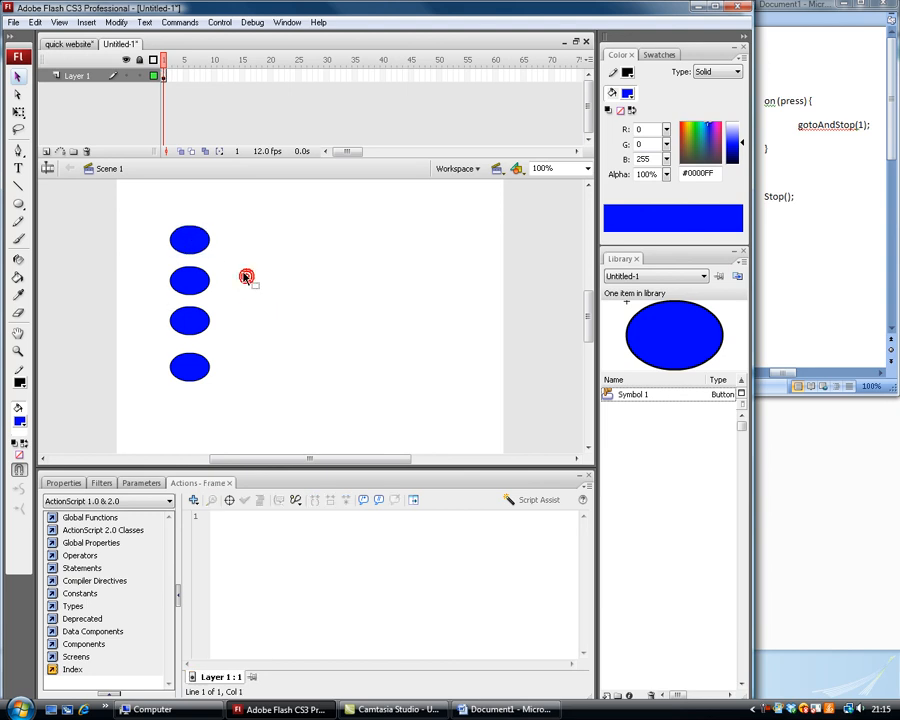
click(46, 151)
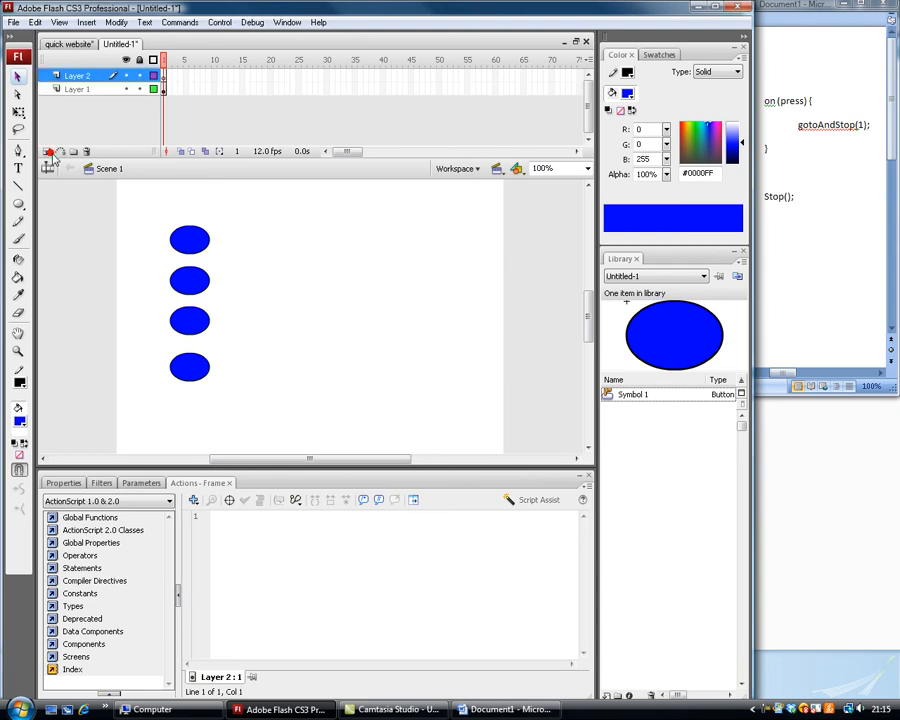
right_click(84, 76)
click(77, 74)
key(ctrl+z)
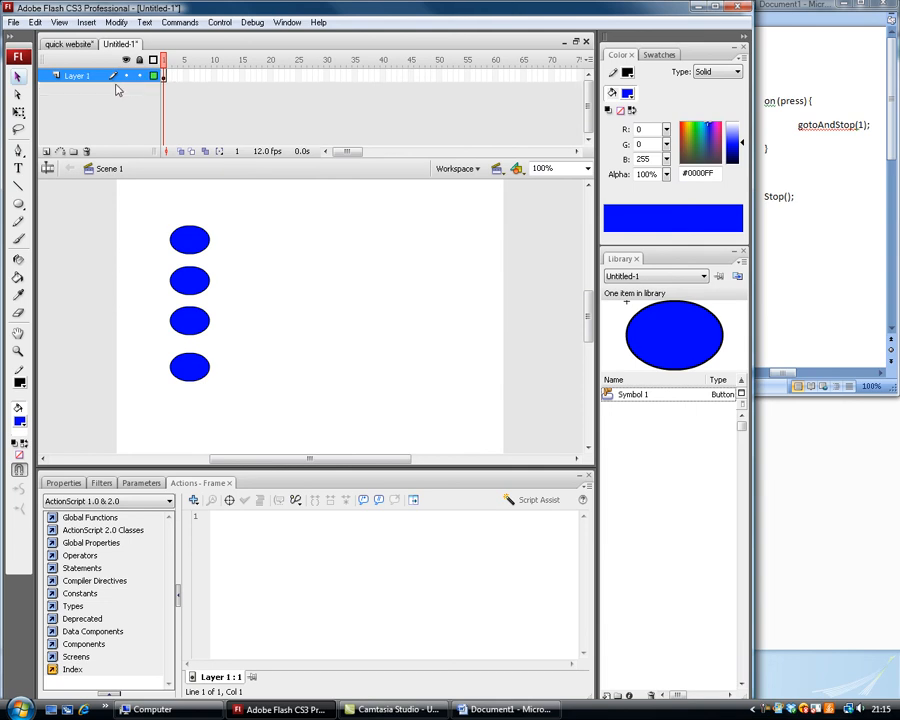
Extend the button layer to frame 4 by inserting a frame there.
click(181, 81)
right_click(181, 84)
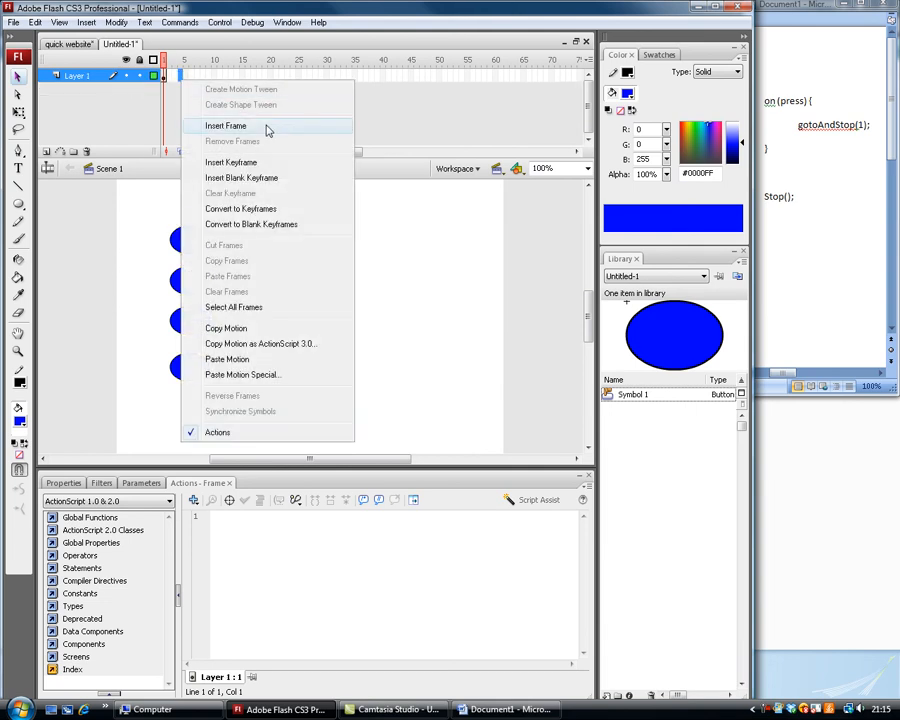
click(267, 128)
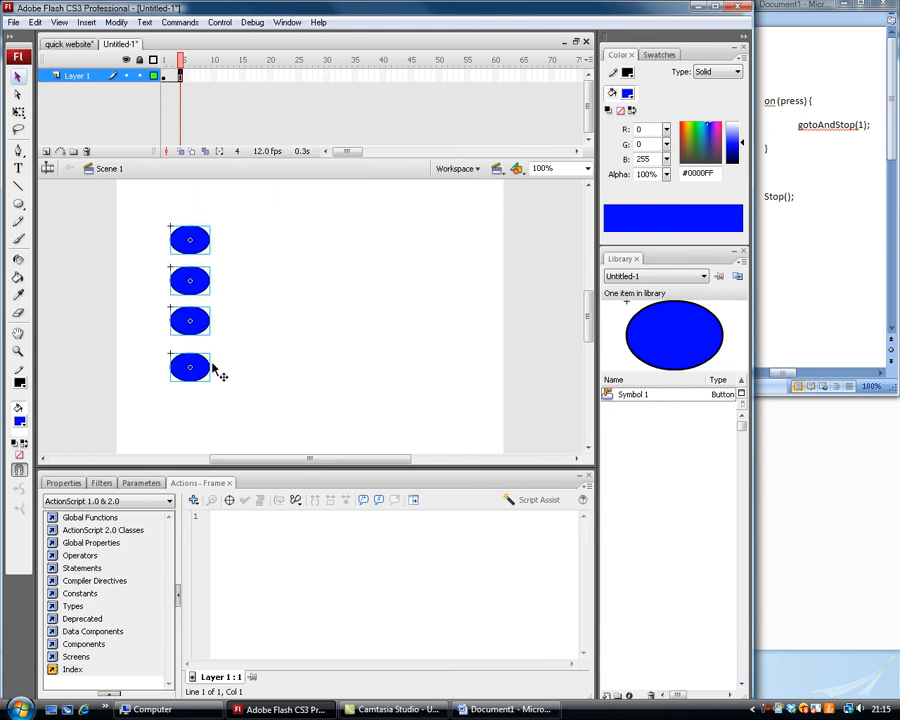
Add a new layer above the button layer and place the text "1" on its first frame, beside the buttons.
click(46, 151)
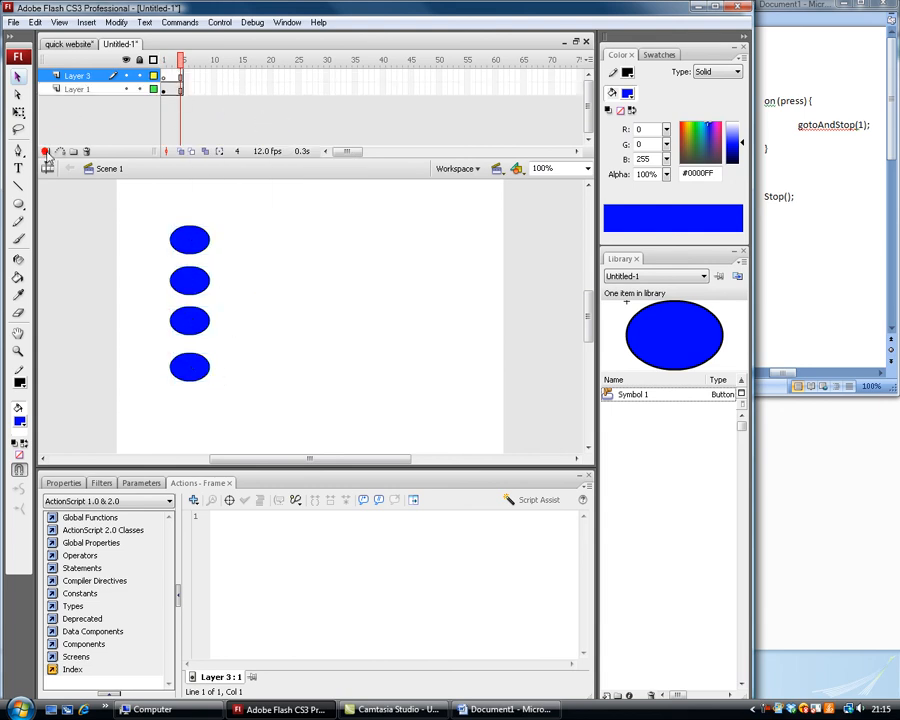
click(164, 77)
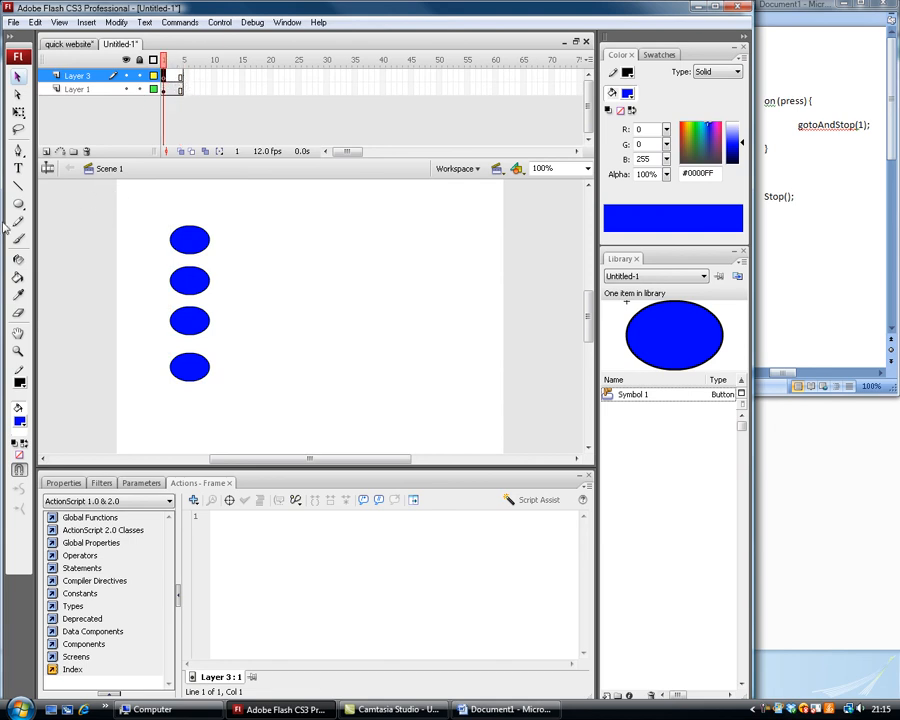
click(18, 170)
click(318, 285)
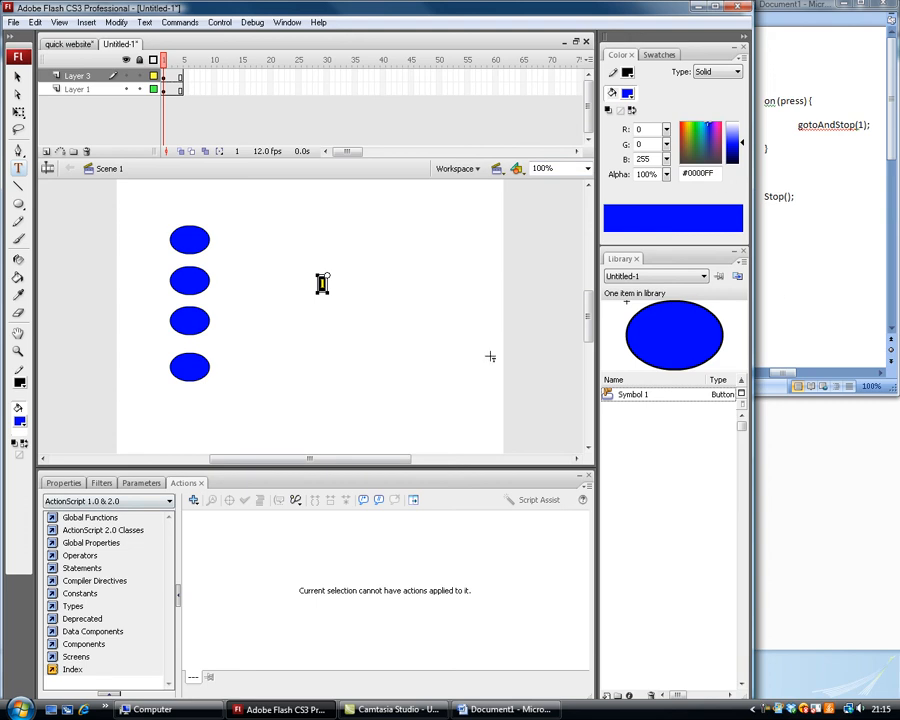
Set the font size of the "1" text to 96.
click(660, 57)
click(621, 56)
click(73, 489)
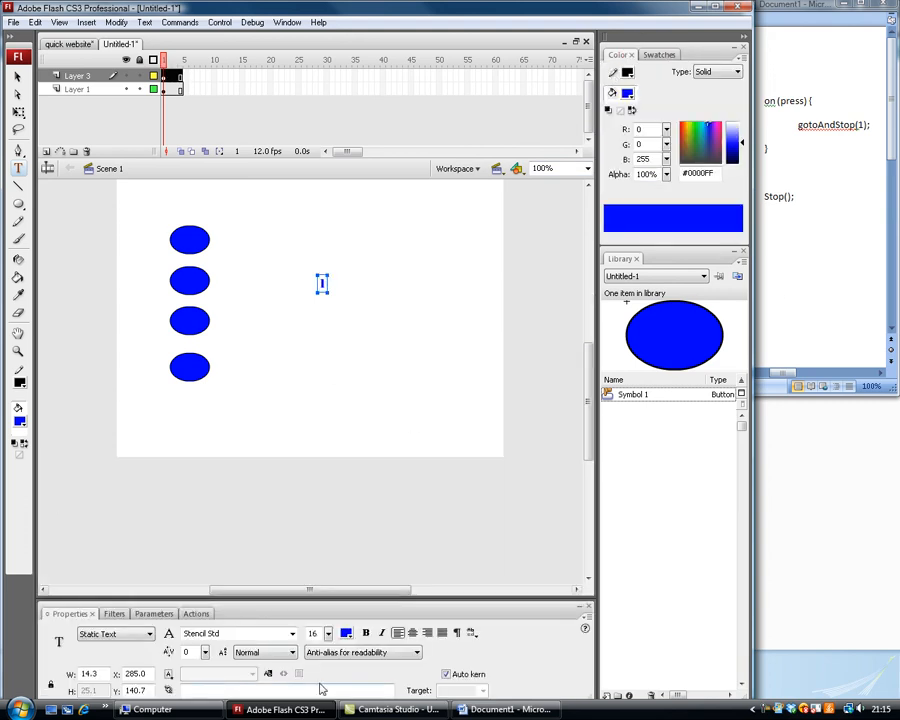
drag(328, 634, 327, 463)
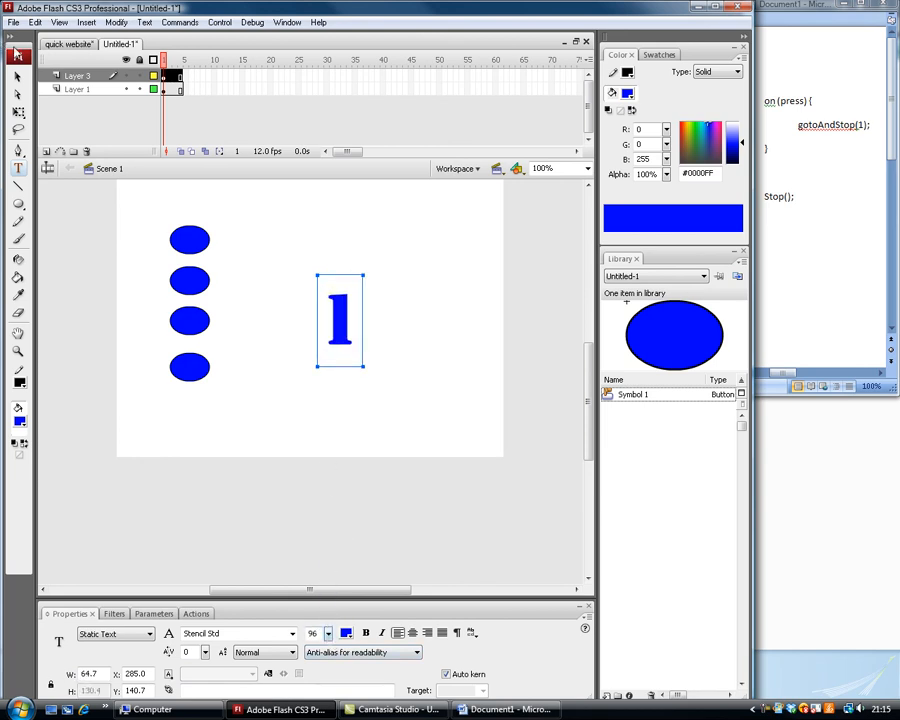
Insert keyframes on frames 2, 3 and 4 of the text layer.
click(17, 76)
click(170, 77)
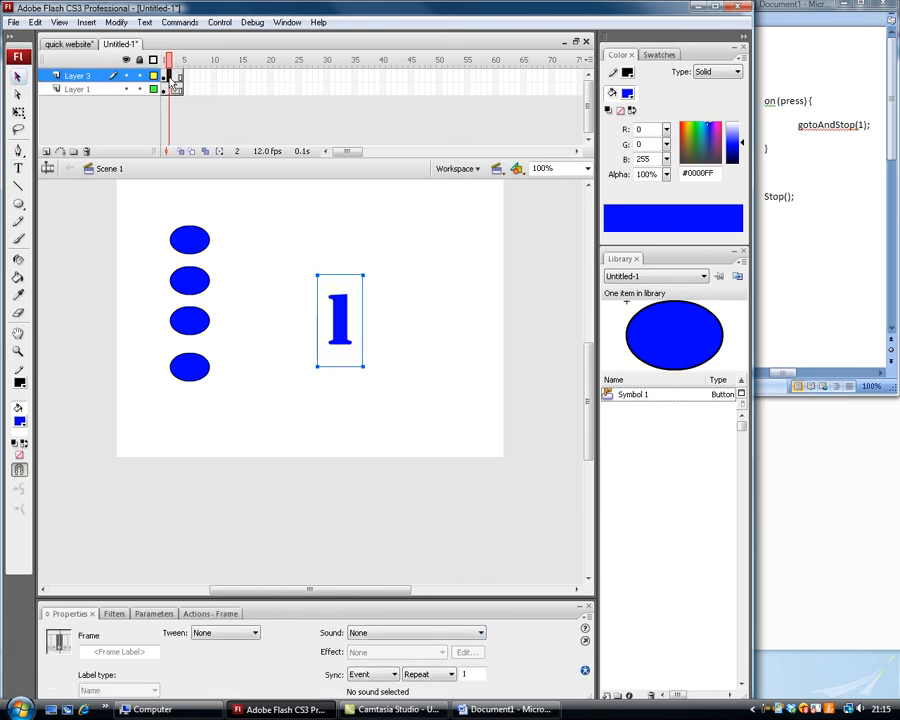
right_click(170, 79)
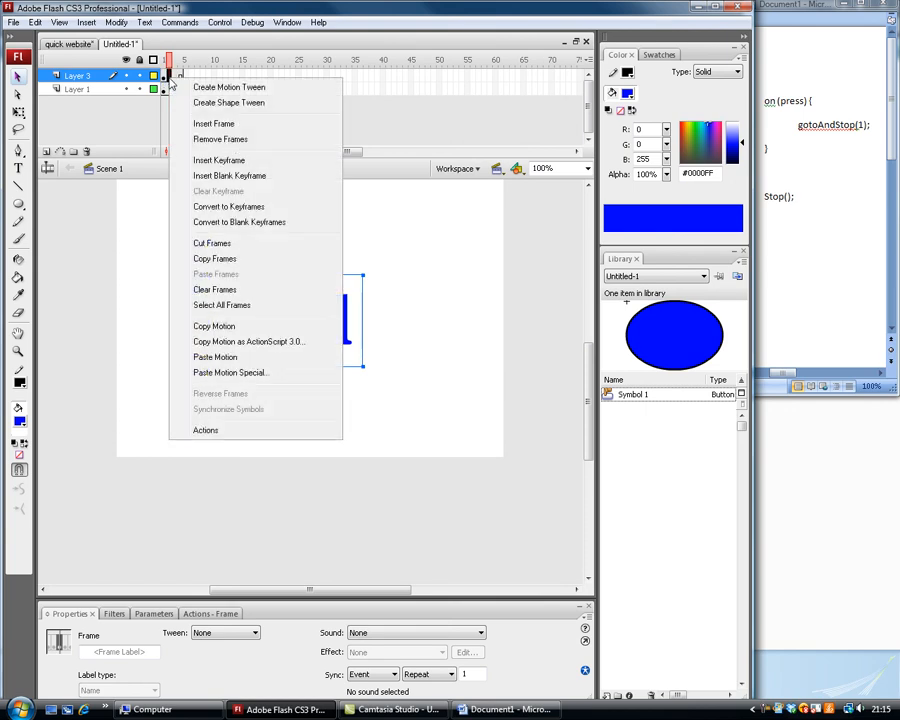
click(169, 78)
key(F6)
key(F6)
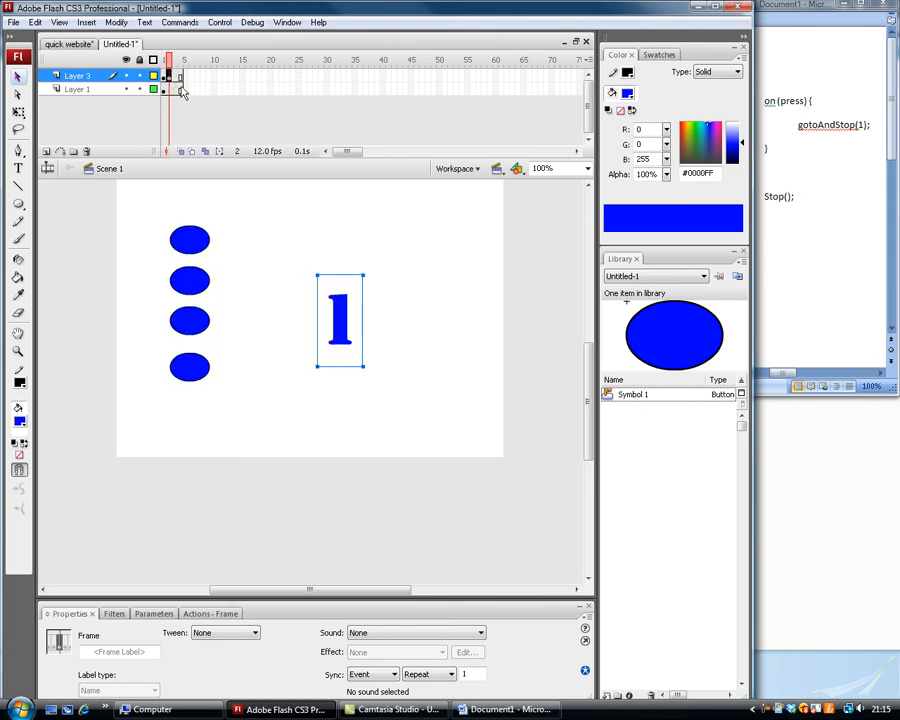
key(F6)
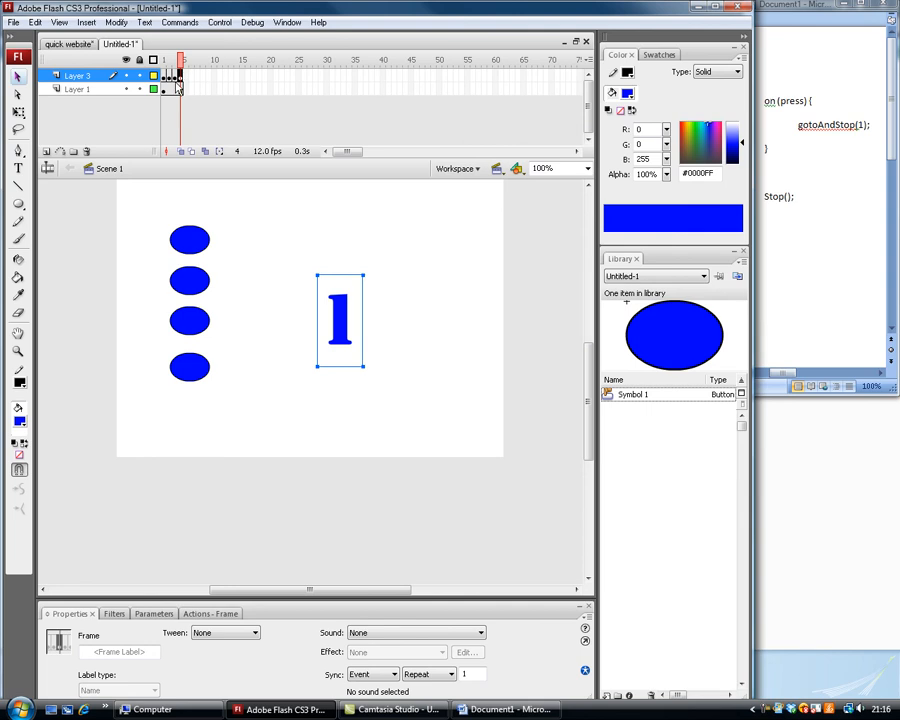
Change the number text on frame 4 to "4".
double_click(351, 312)
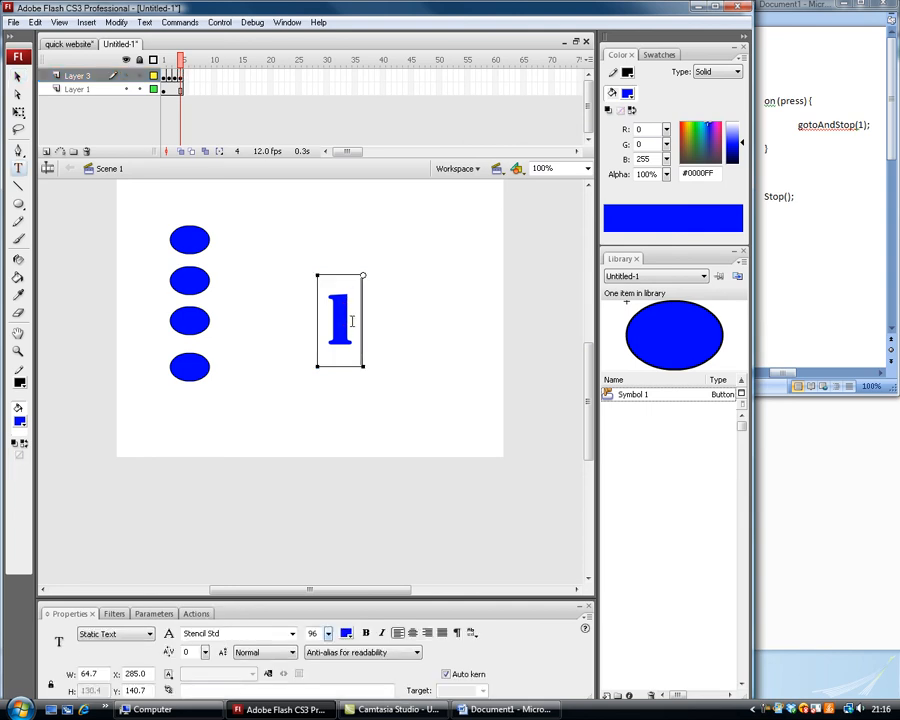
drag(350, 318, 272, 314)
text(4)
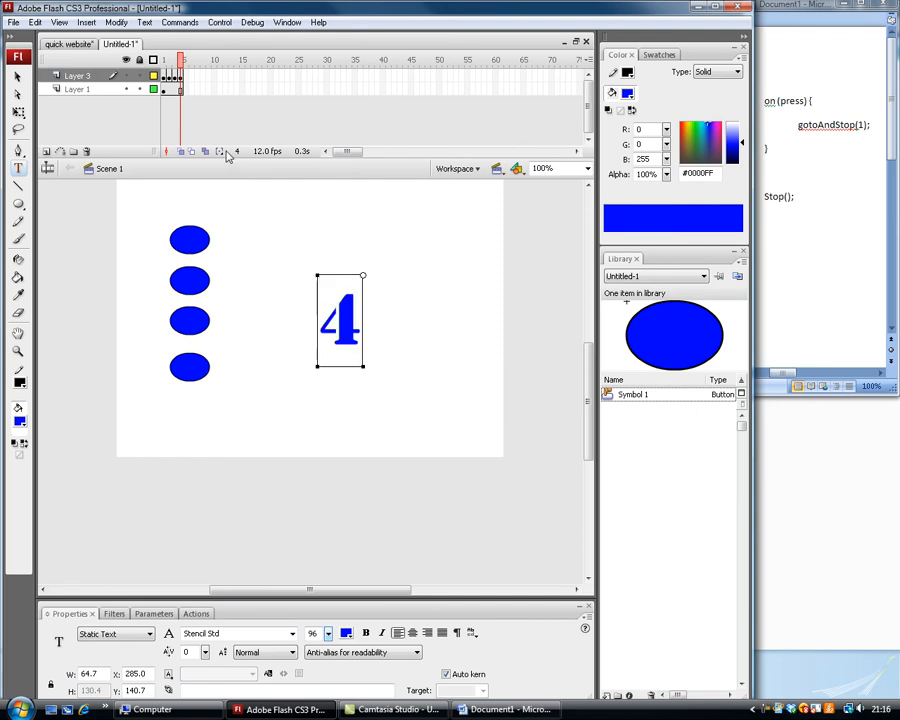
Change the number text on frame 3 to "3" and the number text on frame 2 to "2".
click(174, 76)
drag(356, 322, 292, 318)
text(3)
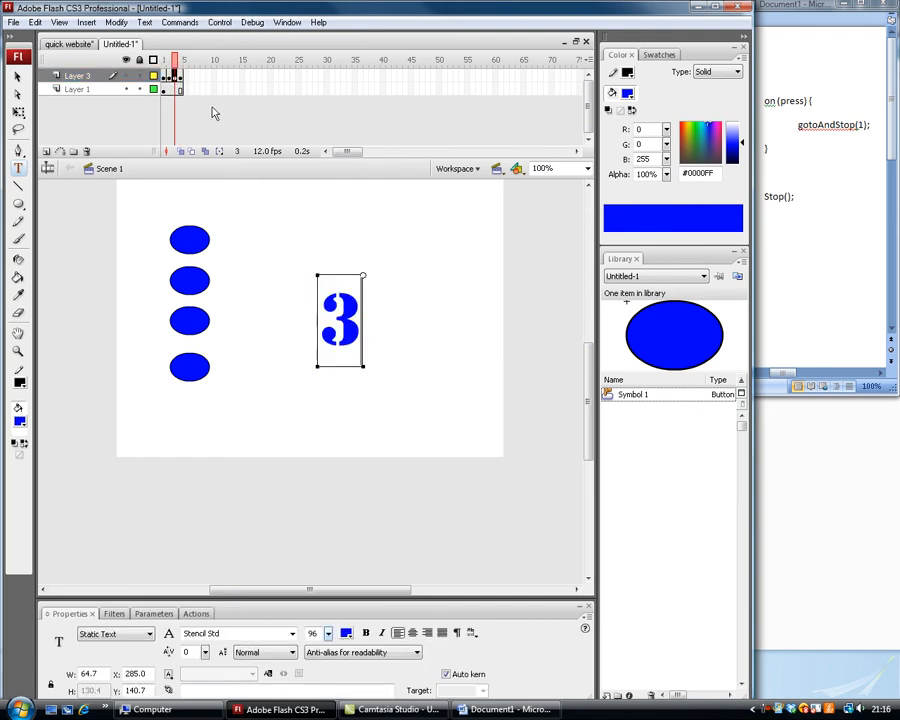
click(169, 77)
drag(356, 328, 132, 314)
text(2)
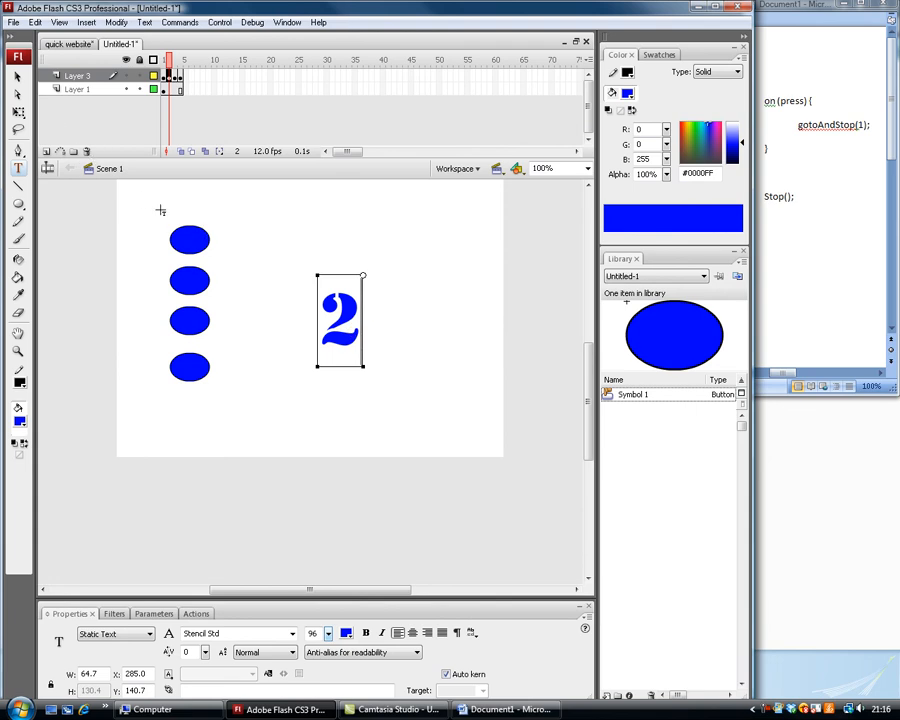
Edit the second oval button's ActionScript so that pressing it runs gotoAndStop(2).
click(17, 76)
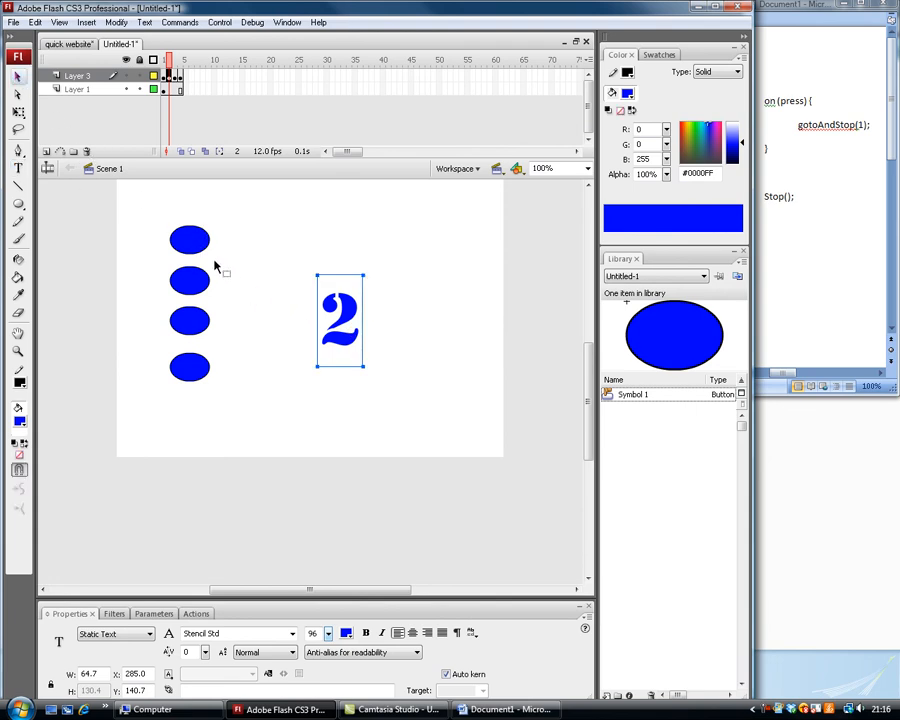
click(190, 239)
click(210, 613)
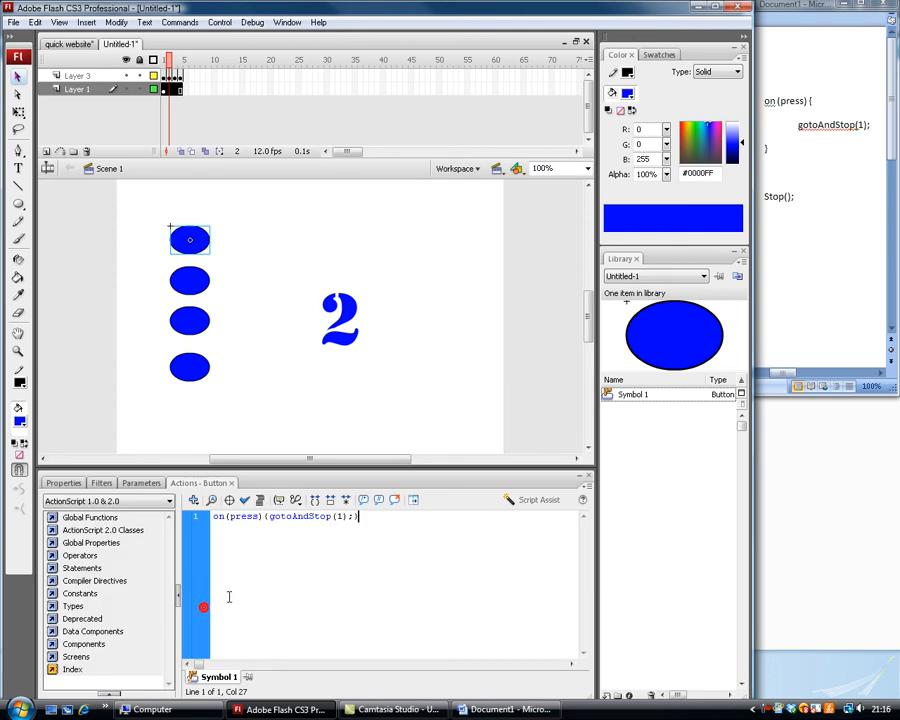
click(341, 517)
click(190, 280)
double_click(339, 516)
text(2)
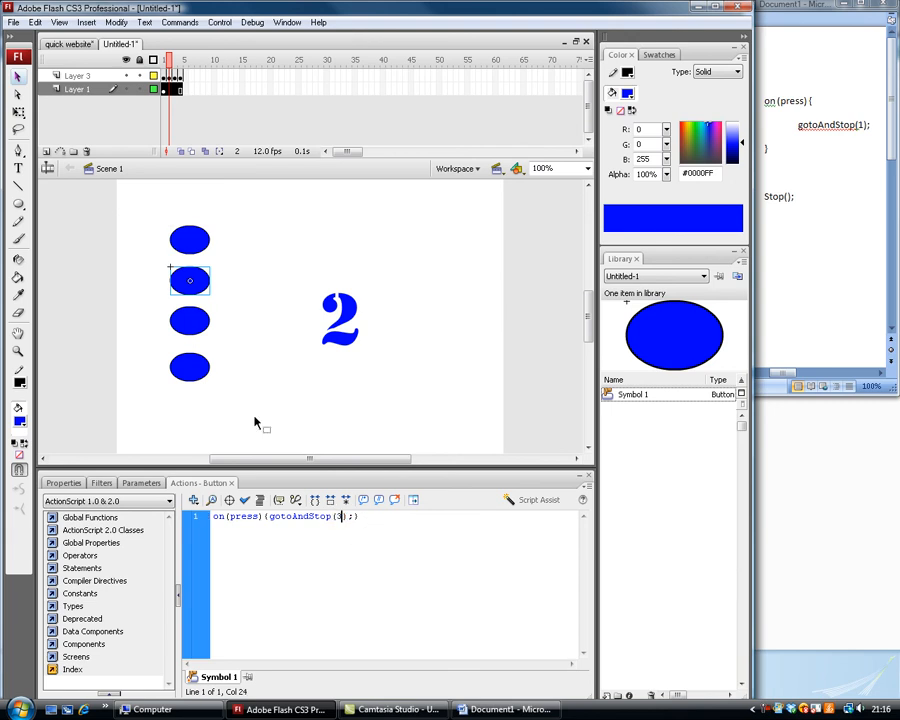
Edit the third oval button's ActionScript so that pressing it runs gotoAndStop(3).
click(190, 320)
double_click(339, 516)
text(3)
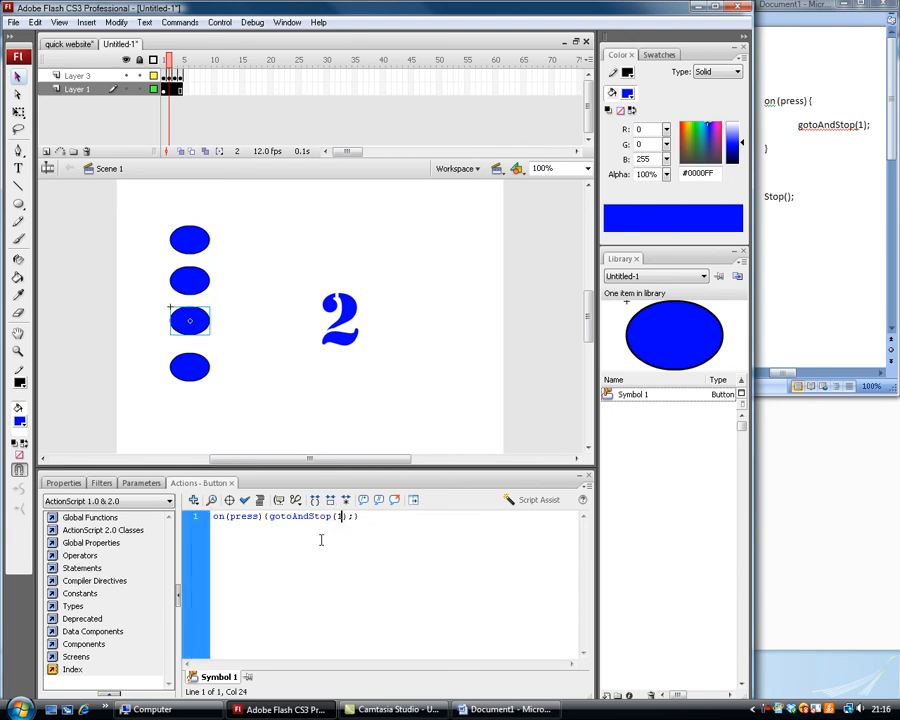
key(shift+Left)
text(3)
Add a new layer above the button layer and give its first frame the script stop();.
click(47, 153)
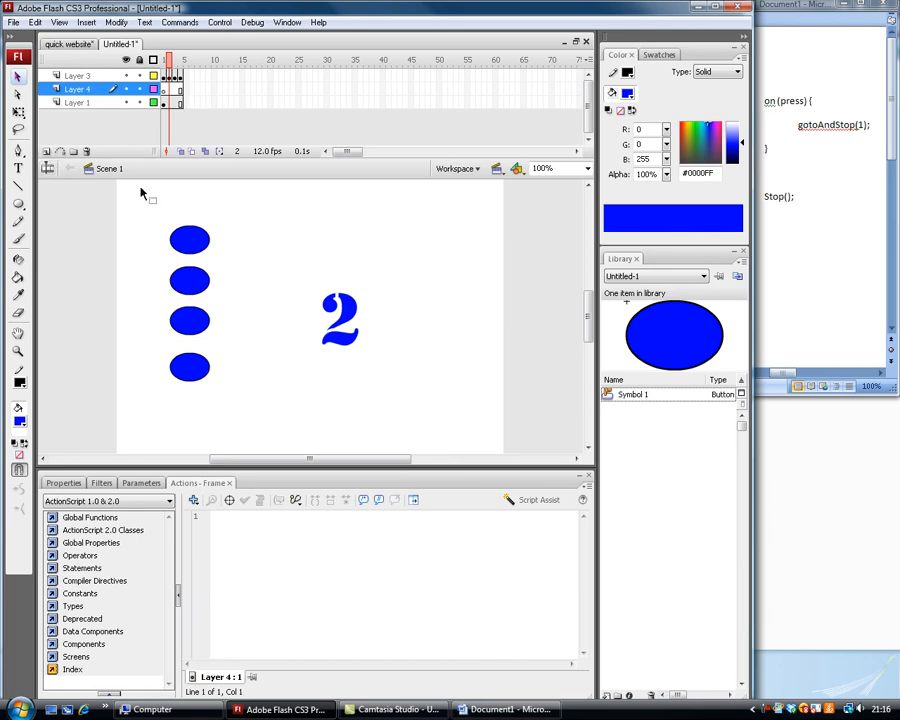
click(293, 580)
text(stop();)
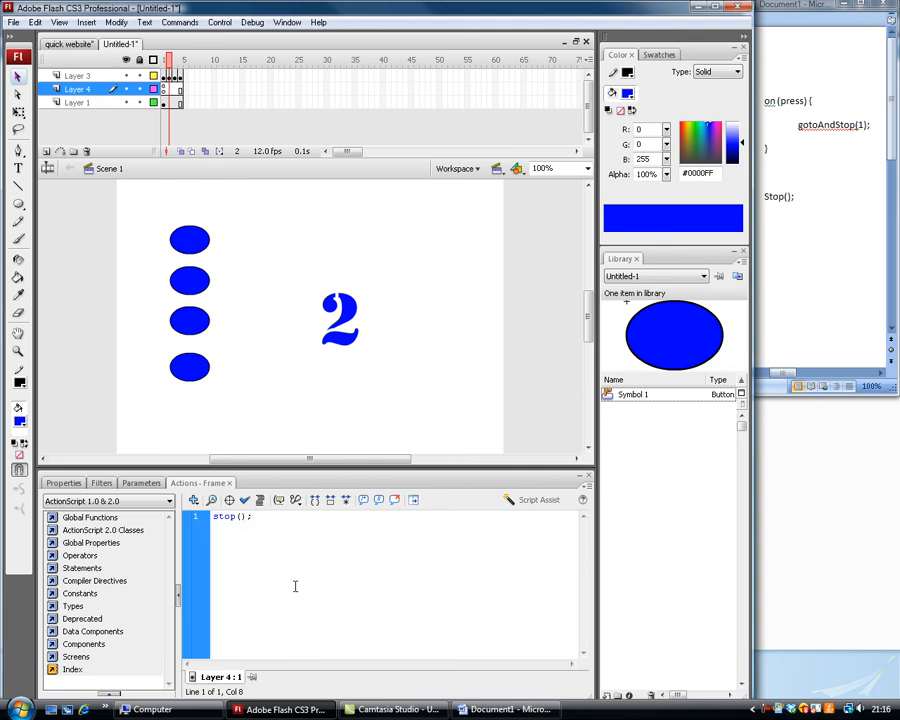
Test the movie and try all four oval buttons repeatedly to check which numbered page each one opens.
key(ctrl+Return)
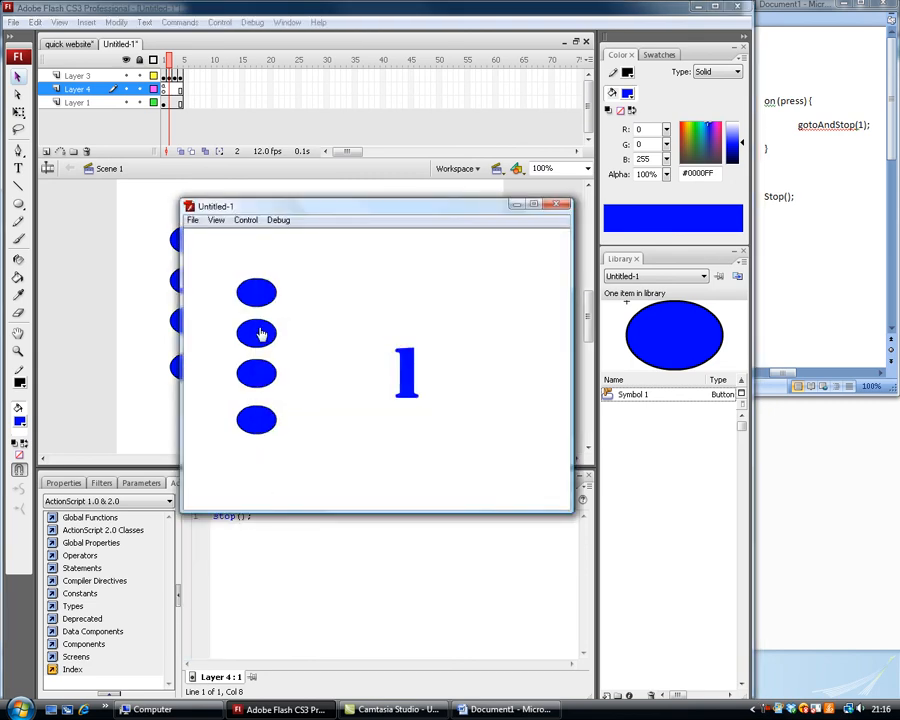
click(257, 381)
click(261, 435)
click(256, 372)
click(256, 333)
click(258, 294)
click(254, 332)
click(261, 381)
click(262, 424)
click(267, 380)
click(265, 342)
click(260, 299)
click(400, 709)
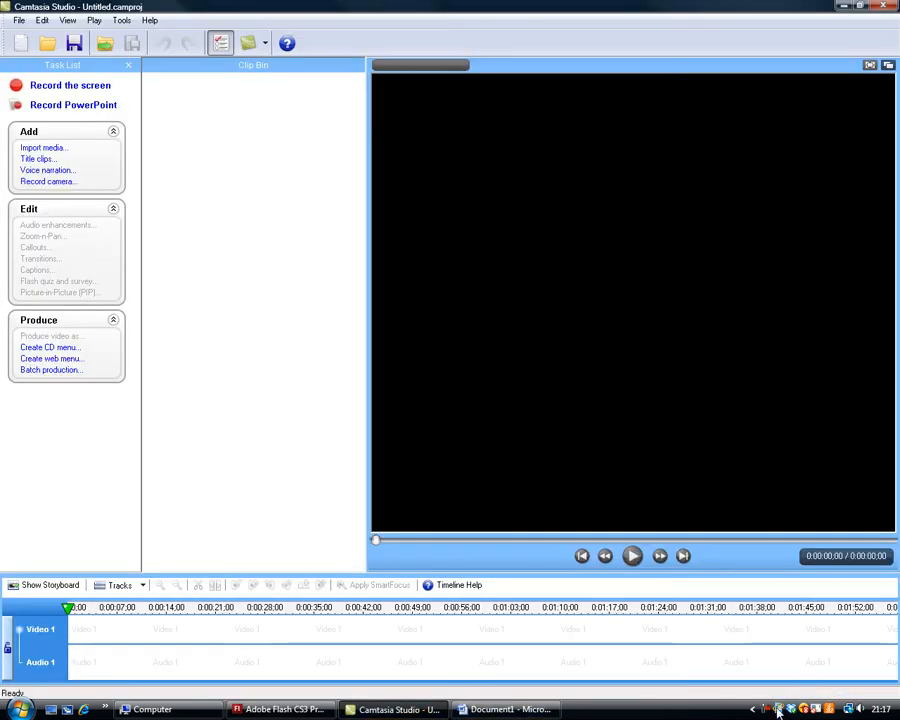